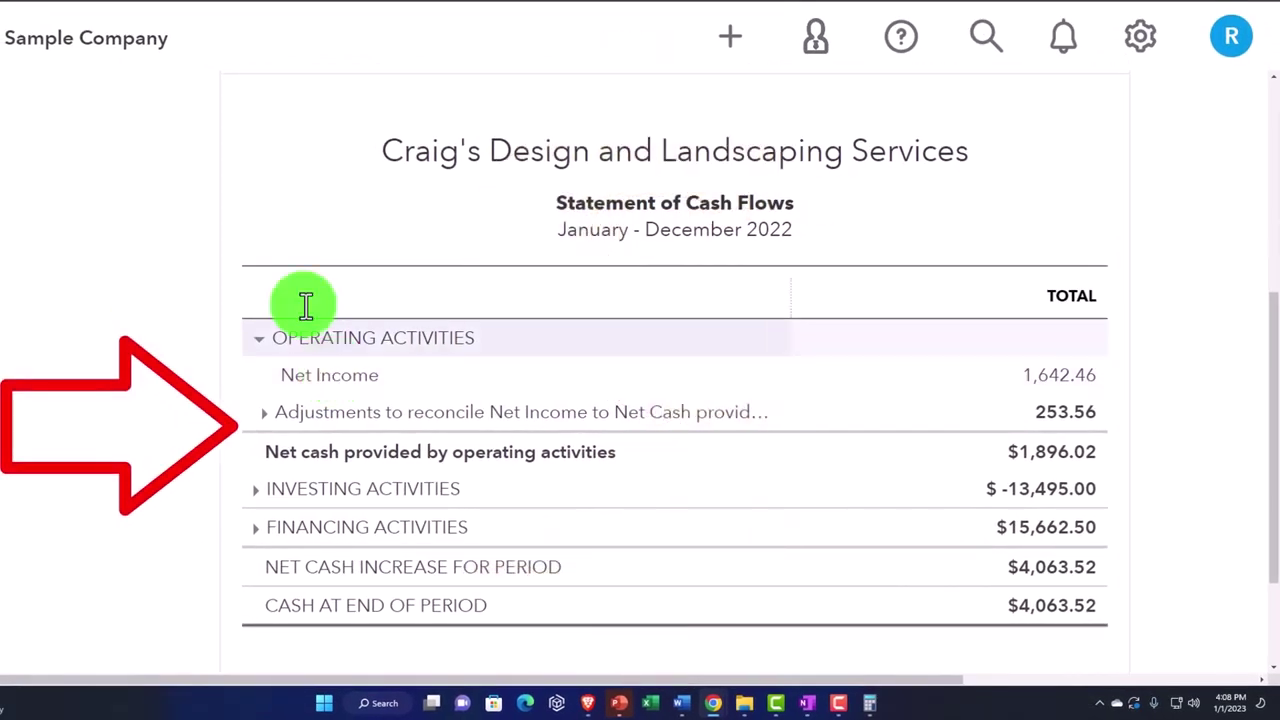
# Bring up the December 2022 P&L compared against November 2022, scrolled to the top.
pyautogui.click(405, 11)
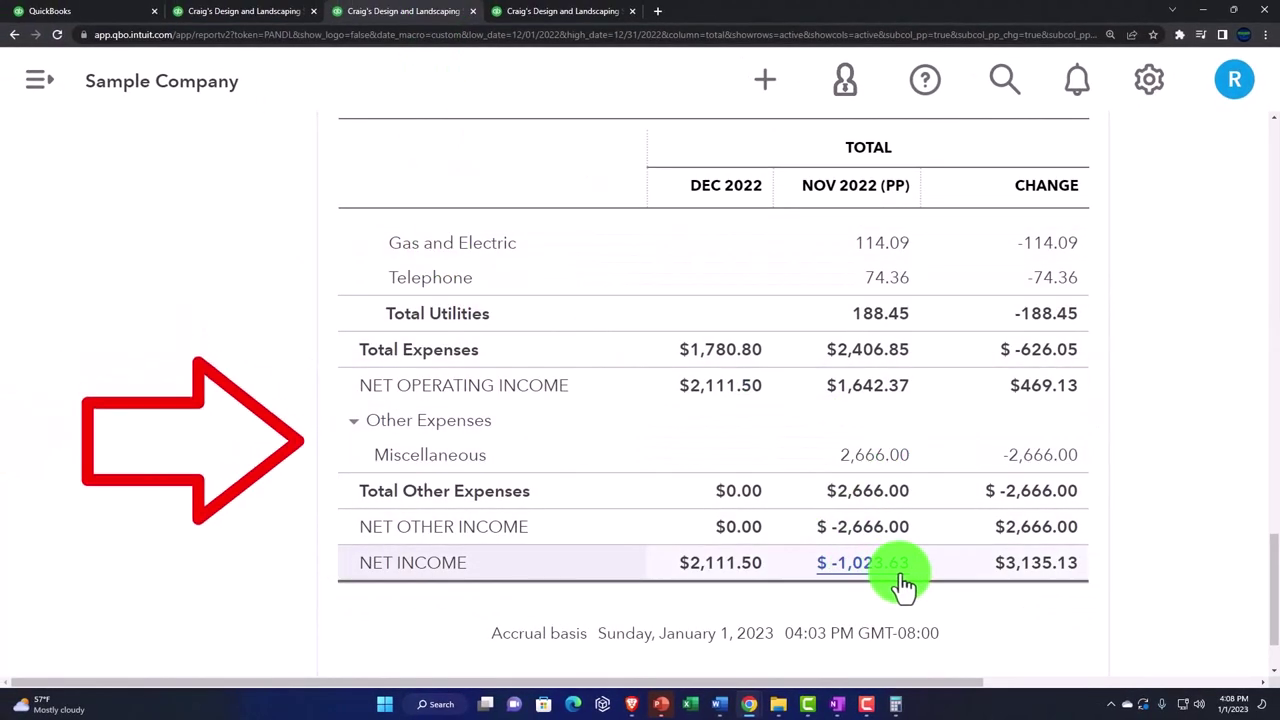
pyautogui.scroll(2, 903, 580)
pyautogui.scroll(1, 903, 580)
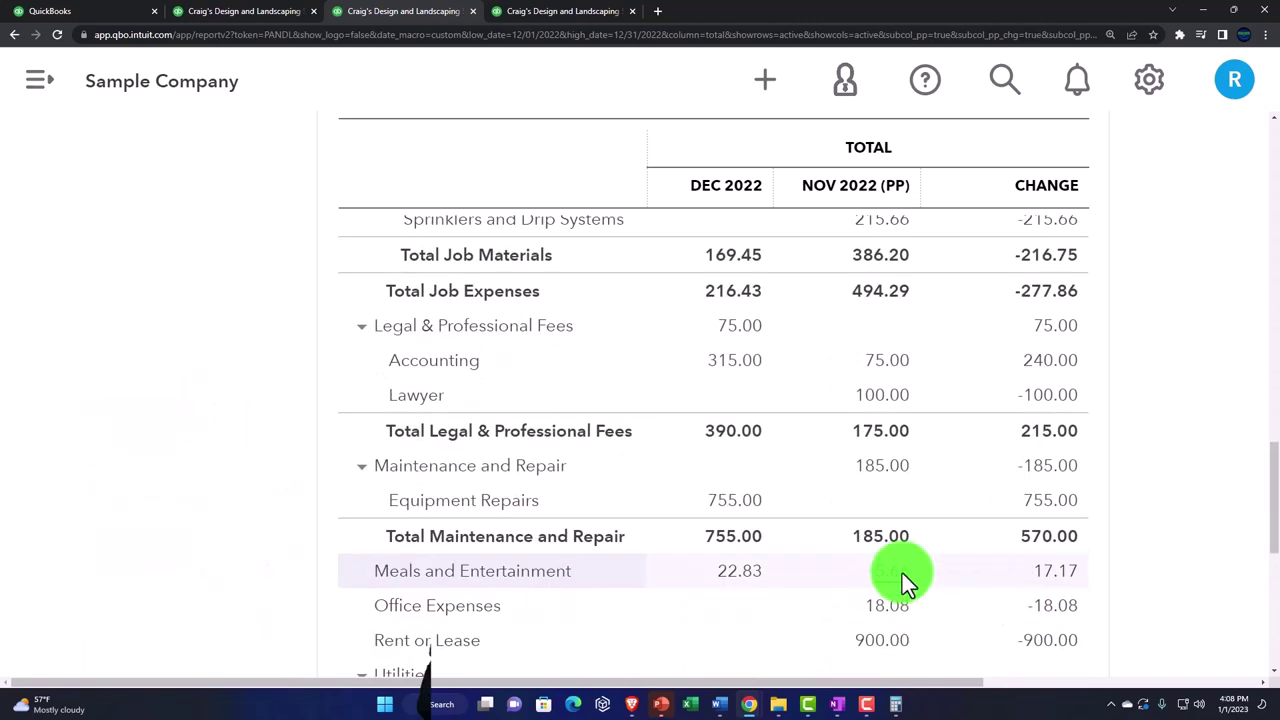
pyautogui.scroll(1, 903, 580)
pyautogui.scroll(2, 903, 580)
pyautogui.scroll(2, 540, 483)
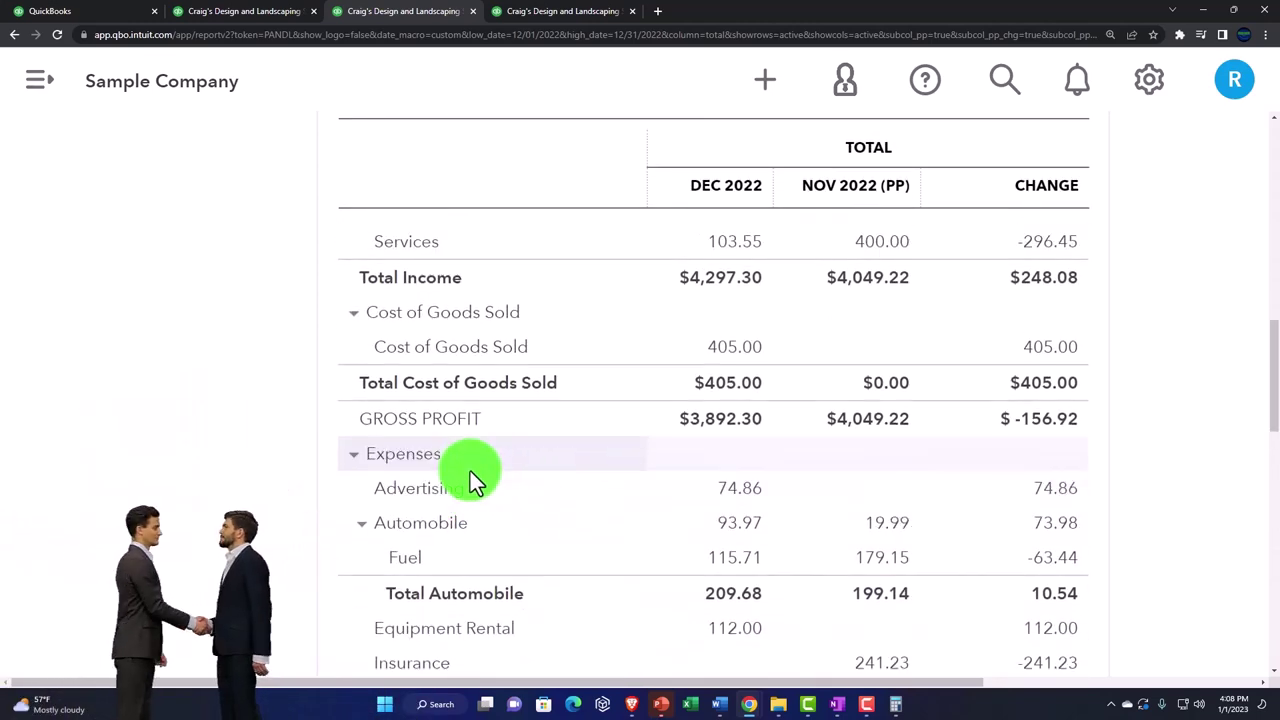
pyautogui.scroll(3, 471, 478)
pyautogui.scroll(3, 468, 470)
pyautogui.scroll(1, 470, 478)
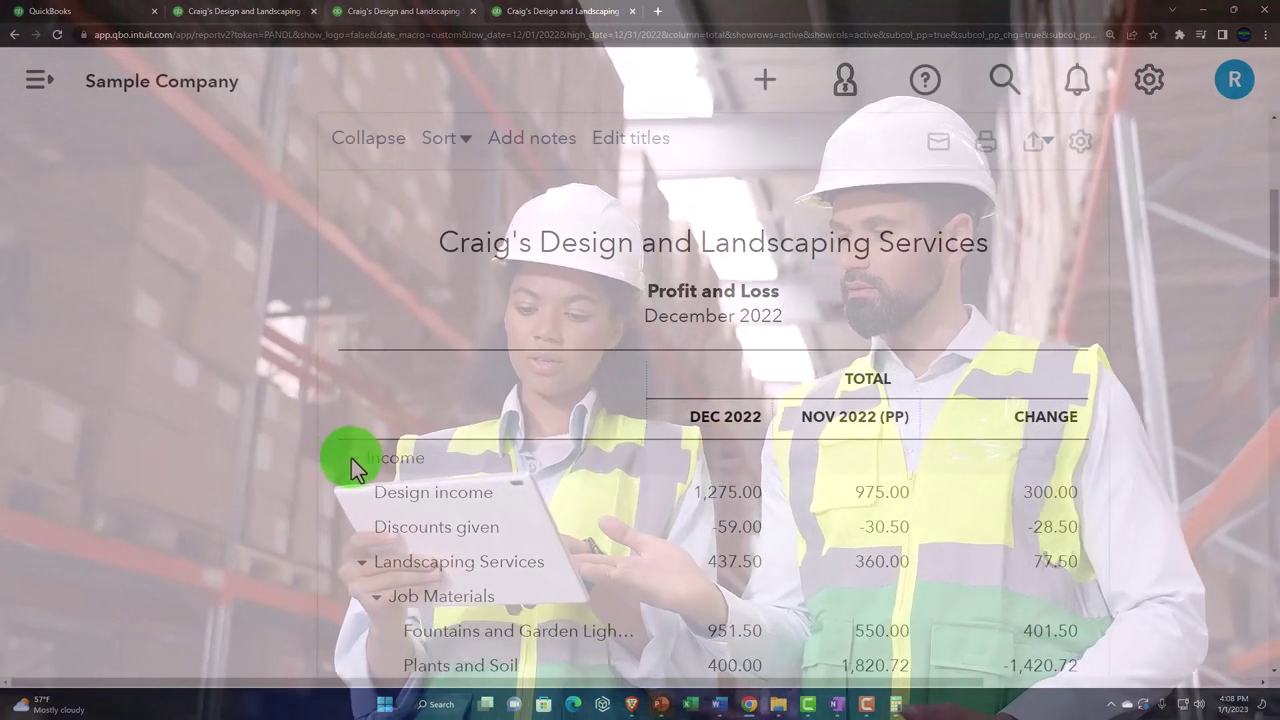
# Collapse the P&L Income section into one total and dismiss the + New menu.
pyautogui.click(351, 458)
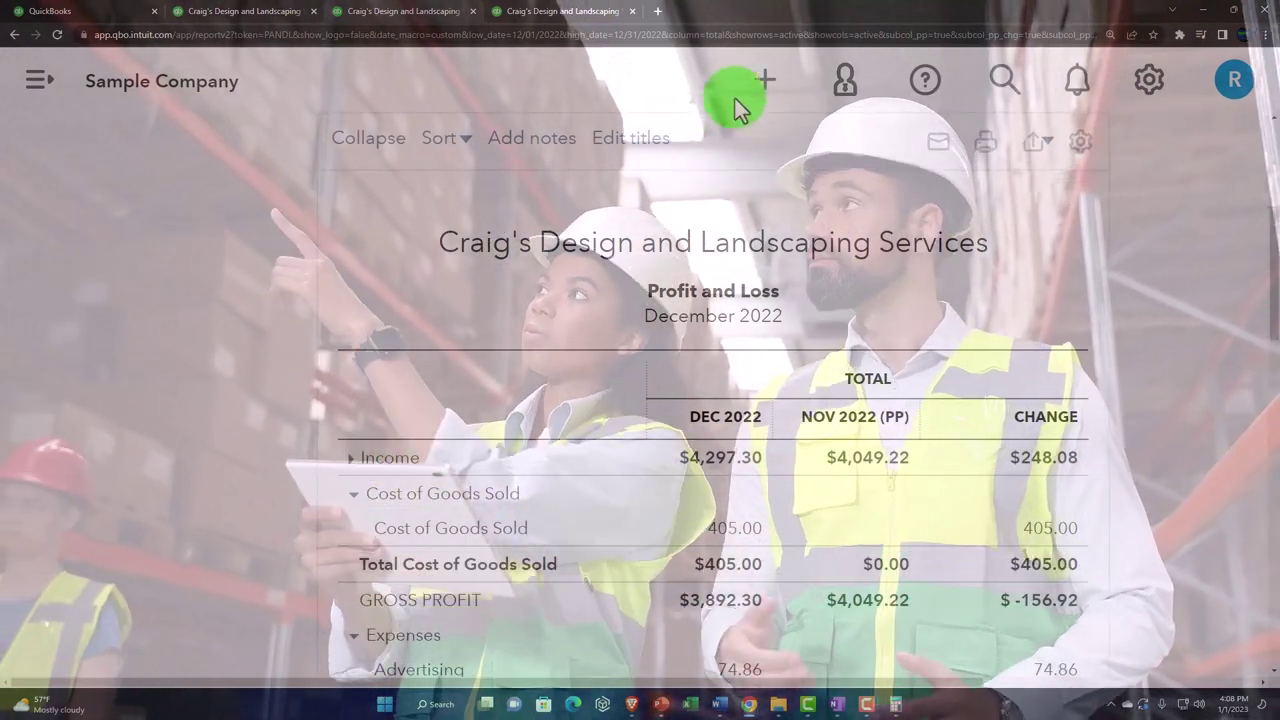
pyautogui.click(765, 80)
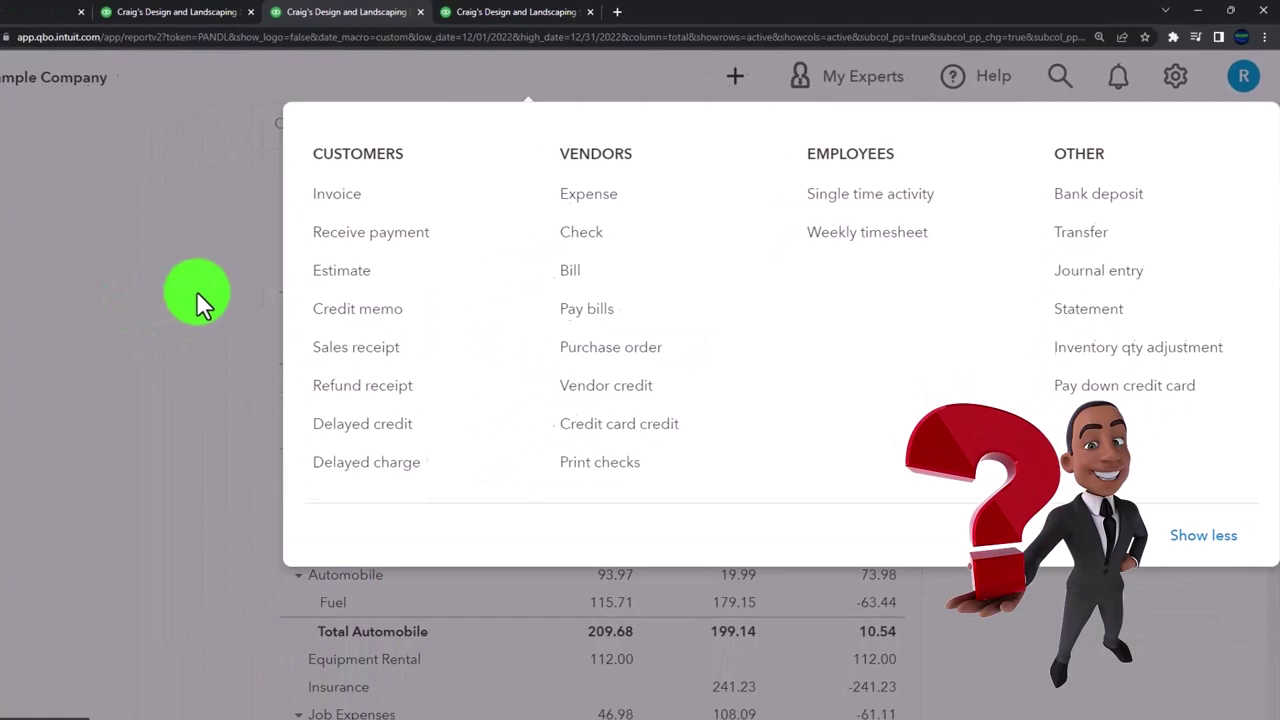
pyautogui.click(196, 290)
# Return to the January–December 2022 Statement of Cash Flows, zoomed in two steps.
pyautogui.click(523, 12)
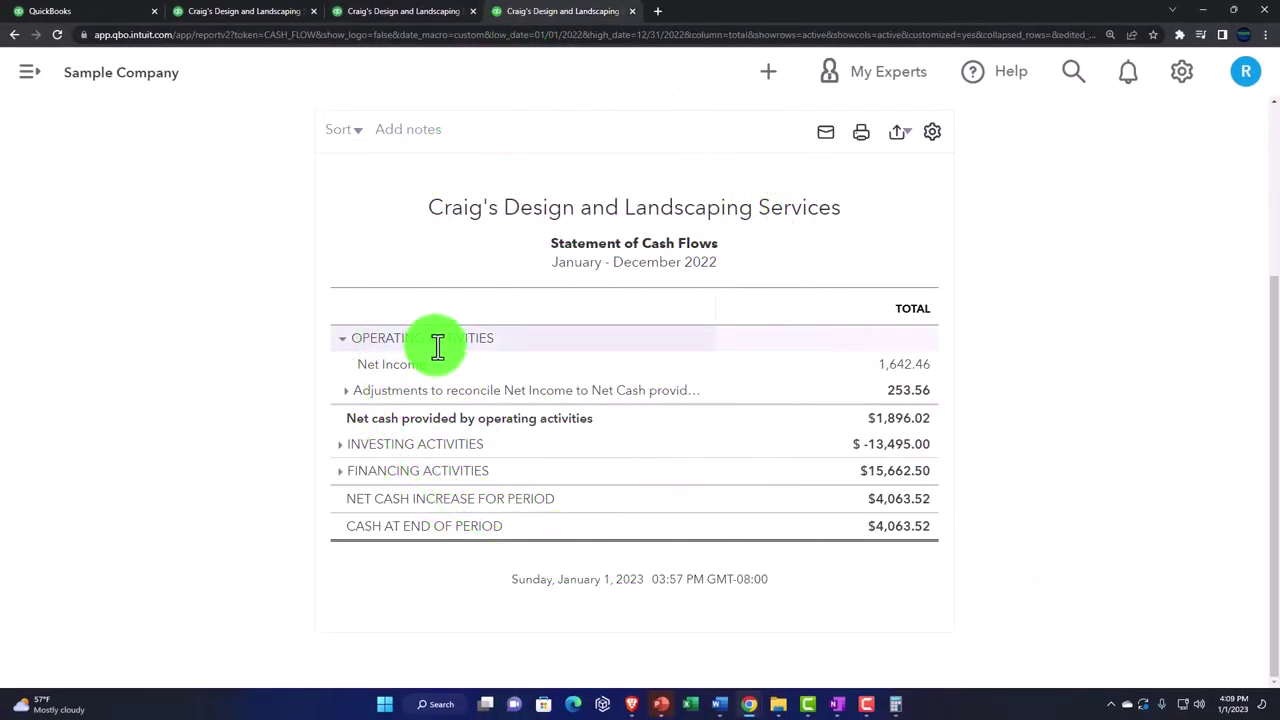
pyautogui.hotkey('ctrl', '+')
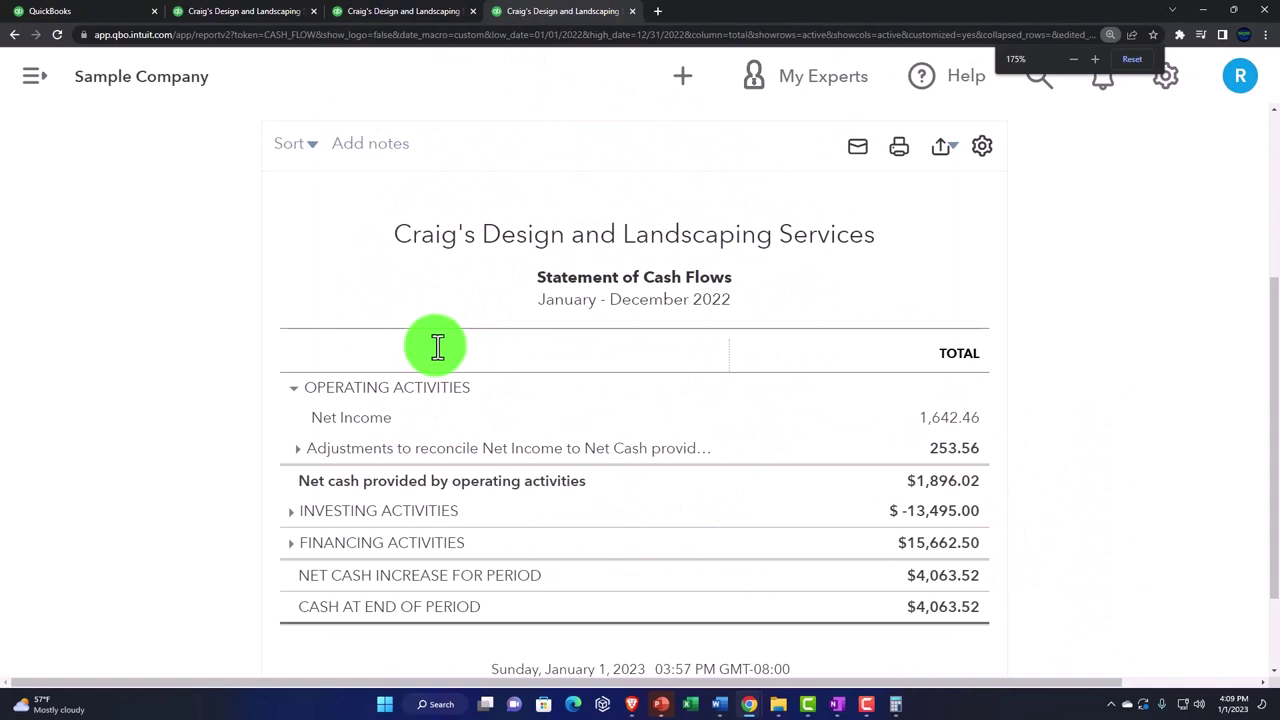
pyautogui.hotkey('ctrl', '+')
pyautogui.scroll(-2, 435, 346)
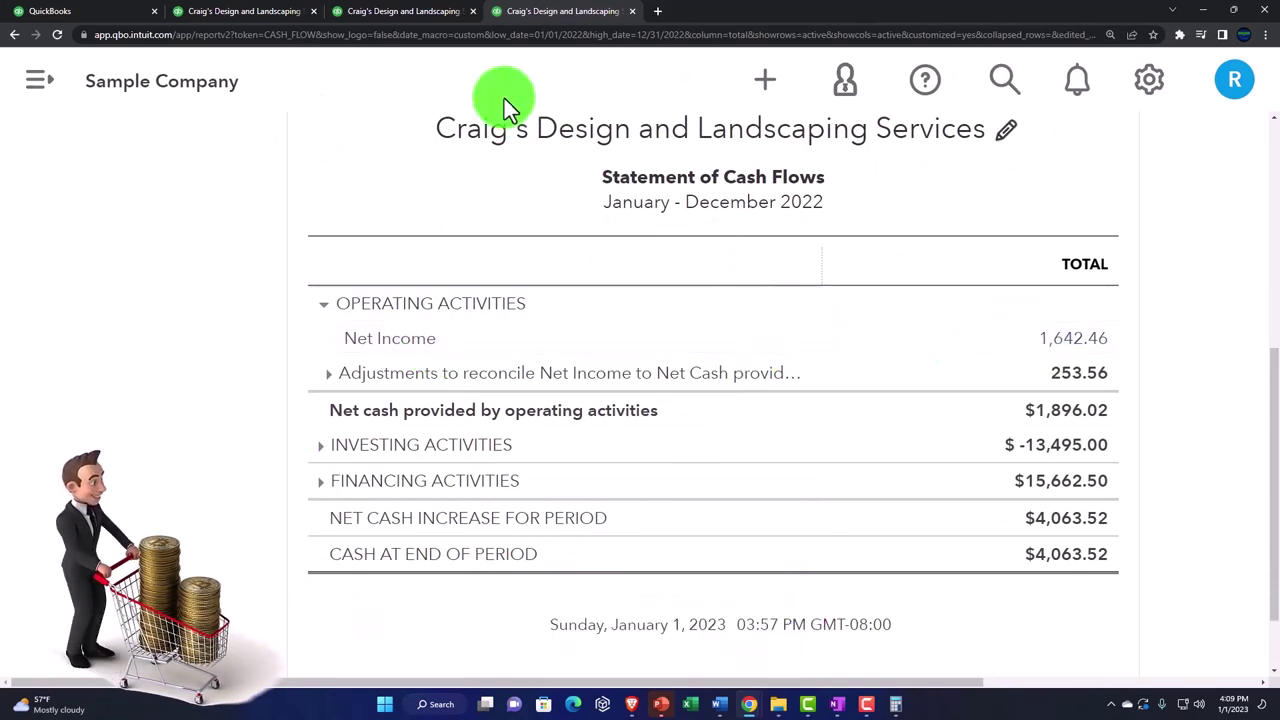
# Rerun the Profit and Loss with start date 01/01/2022 to cover all of 2022.
pyautogui.click(423, 12)
pyautogui.scroll(4, 391, 398)
pyautogui.click(450, 285)
pyautogui.write('010122')
pyautogui.press('Tab')
pyautogui.click(1183, 390)
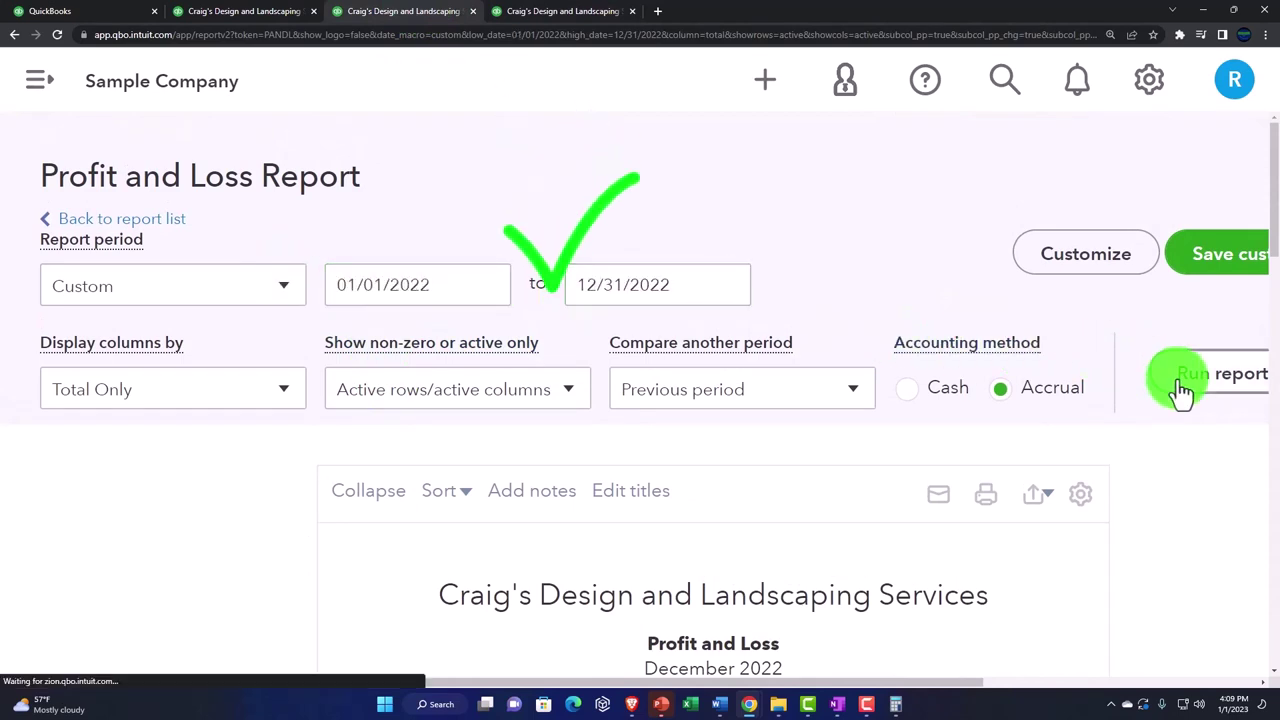
# Confirm P&L net income of $1,642.46, then return to the Statement of Cash Flows.
pyautogui.scroll(-3, 1100, 414)
pyautogui.scroll(-4, 1017, 419)
pyautogui.scroll(-5, 1017, 425)
pyautogui.scroll(-4, 1012, 438)
pyautogui.scroll(-4, 1012, 438)
pyautogui.scroll(-2, 990, 470)
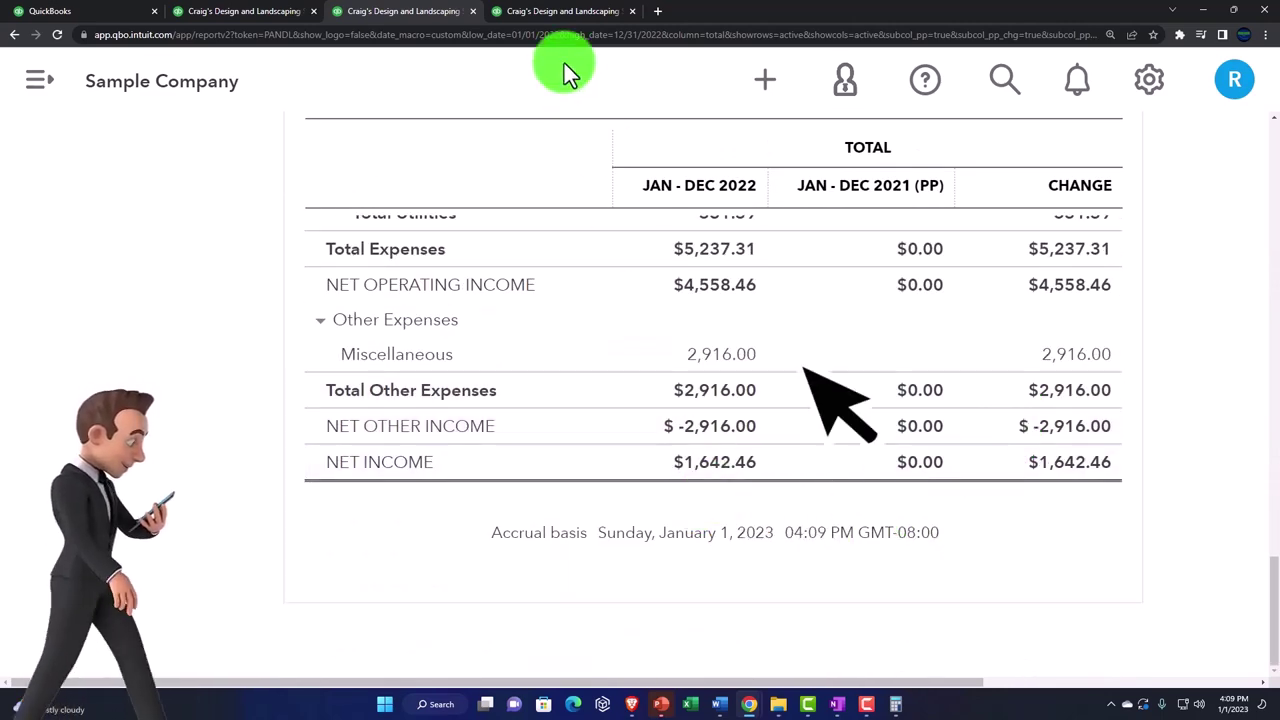
pyautogui.click(560, 12)
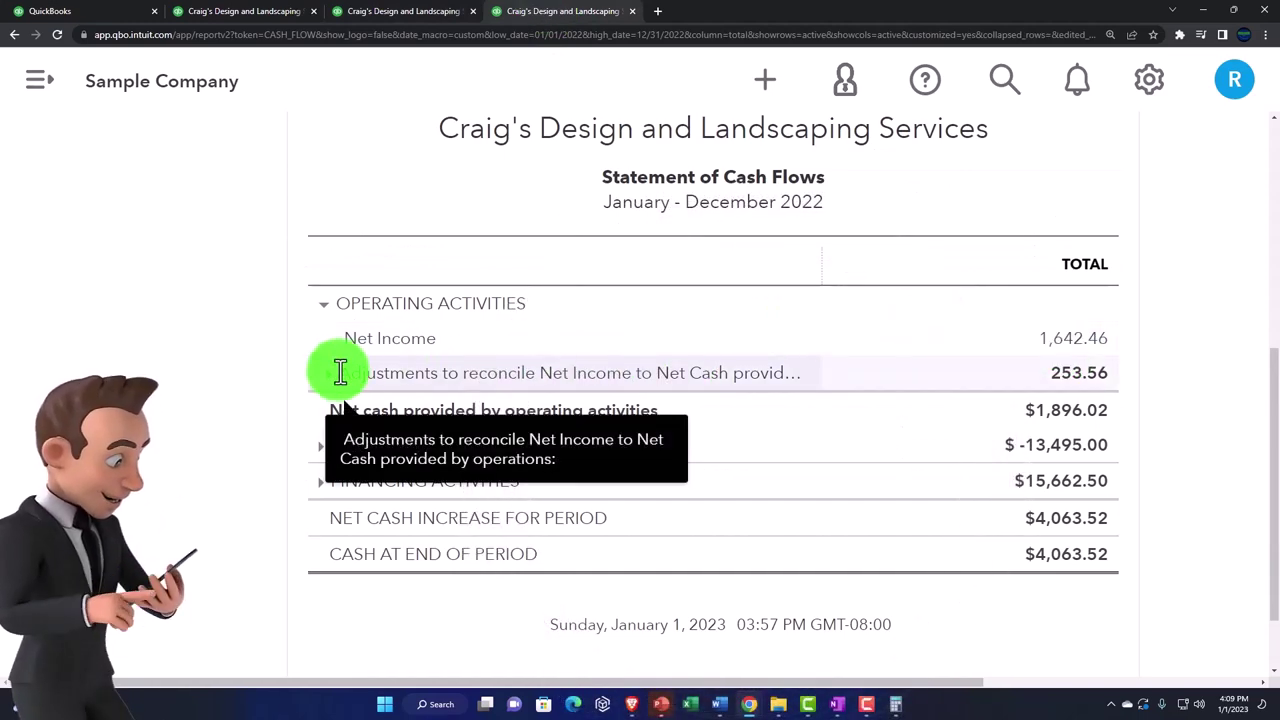
# Expand the net income adjustments, showing 253.56 total and $1,896.02 net operating cash.
pyautogui.click(330, 376)
pyautogui.scroll(-1, 275, 396)
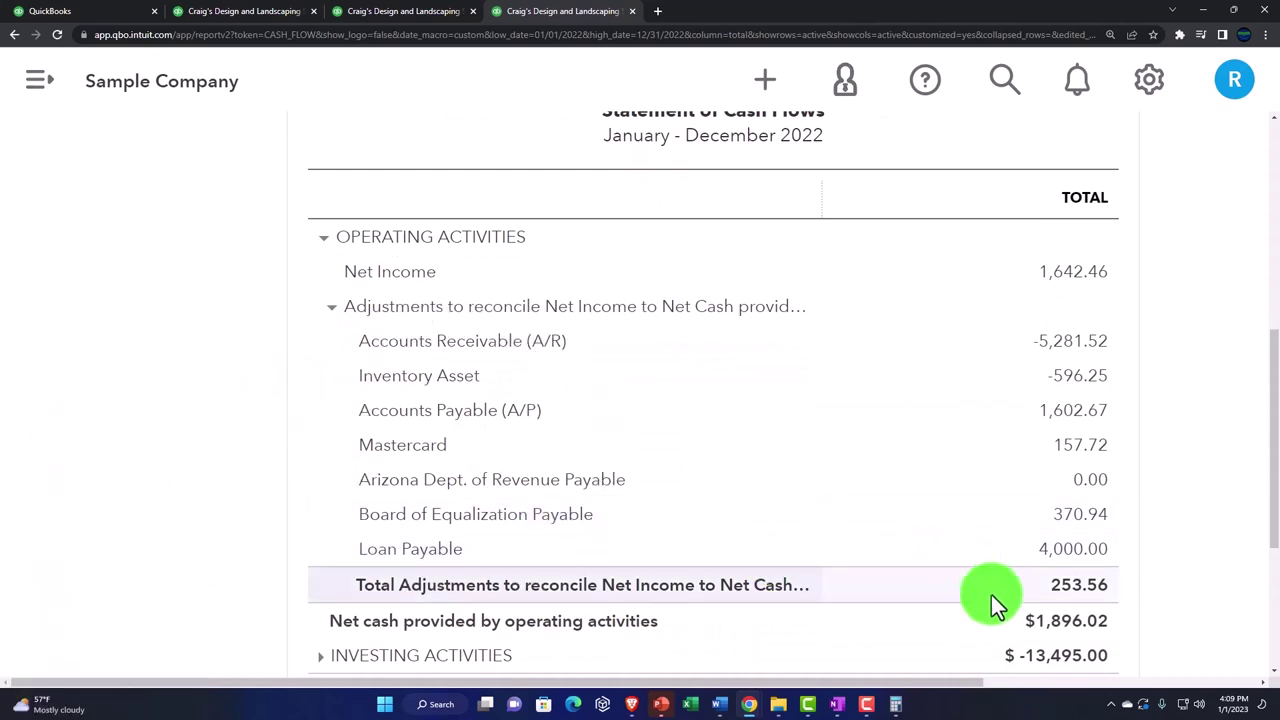
pyautogui.scroll(-1, 991, 595)
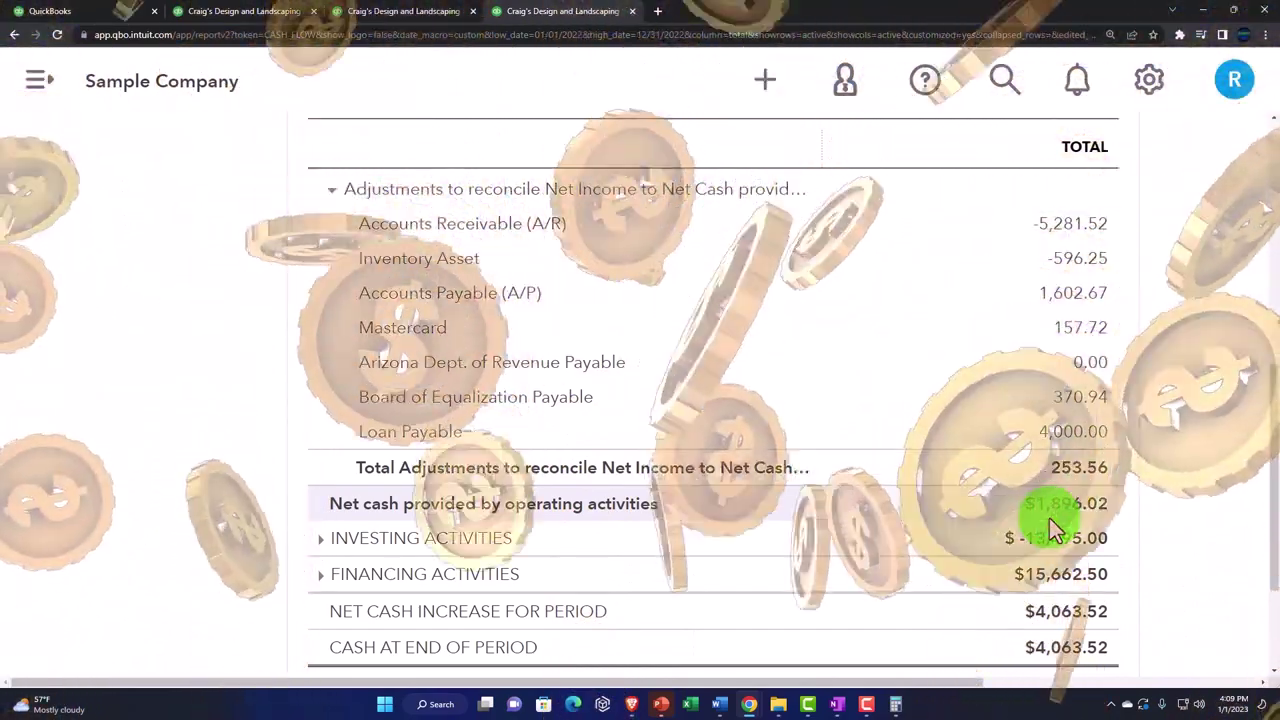
pyautogui.scroll(1, 1052, 528)
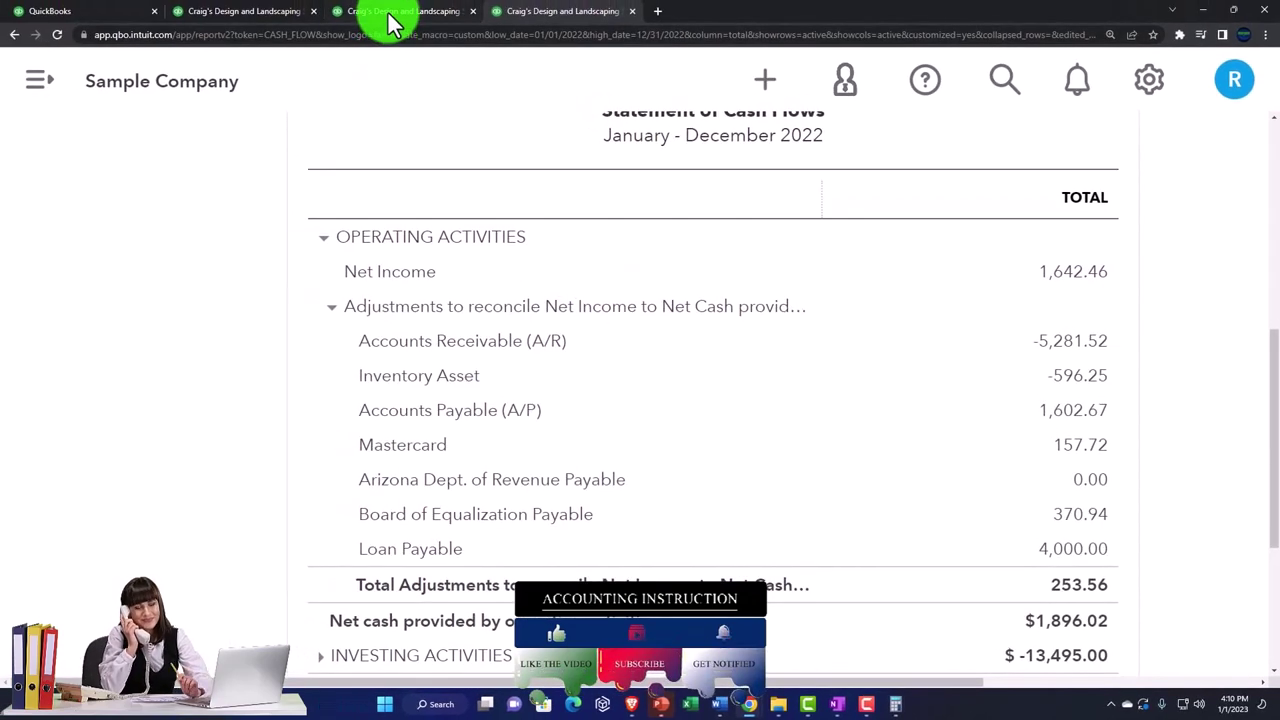
# Glance at the full-year P&L, then bring up the Balance Sheet as of December 31, 2022.
pyautogui.click(393, 22)
pyautogui.scroll(3, 413, 345)
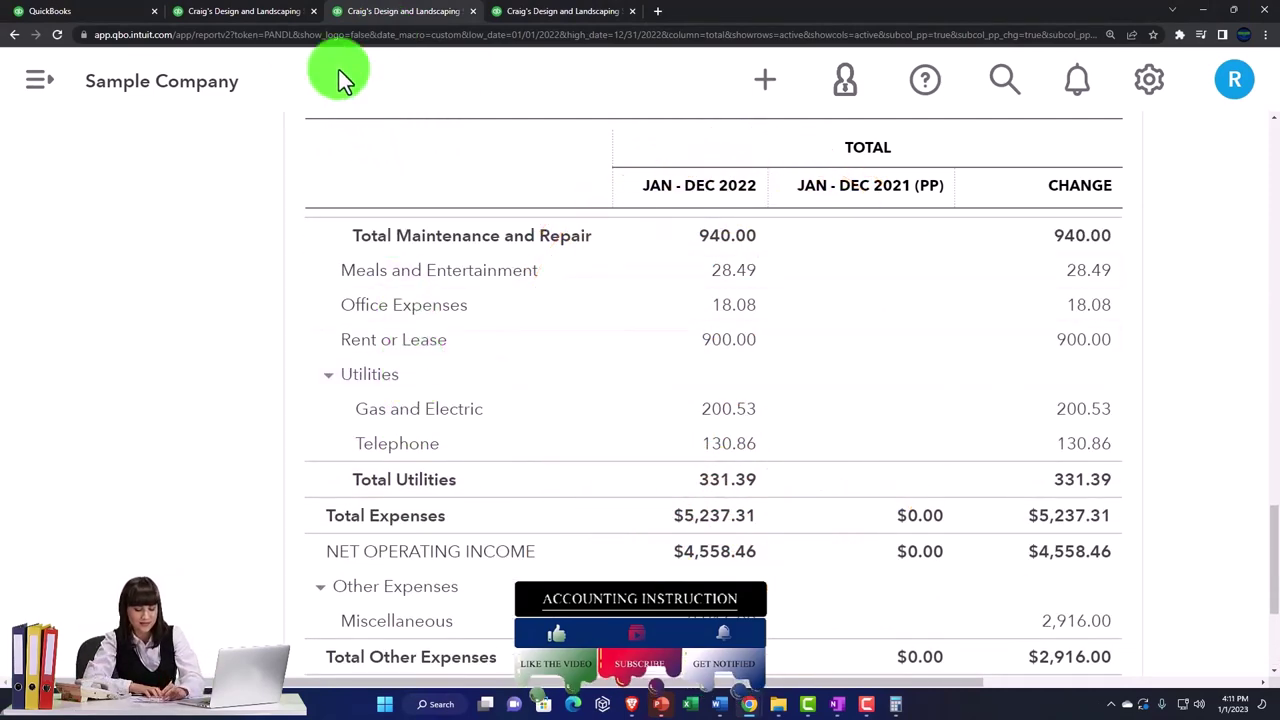
pyautogui.click(258, 22)
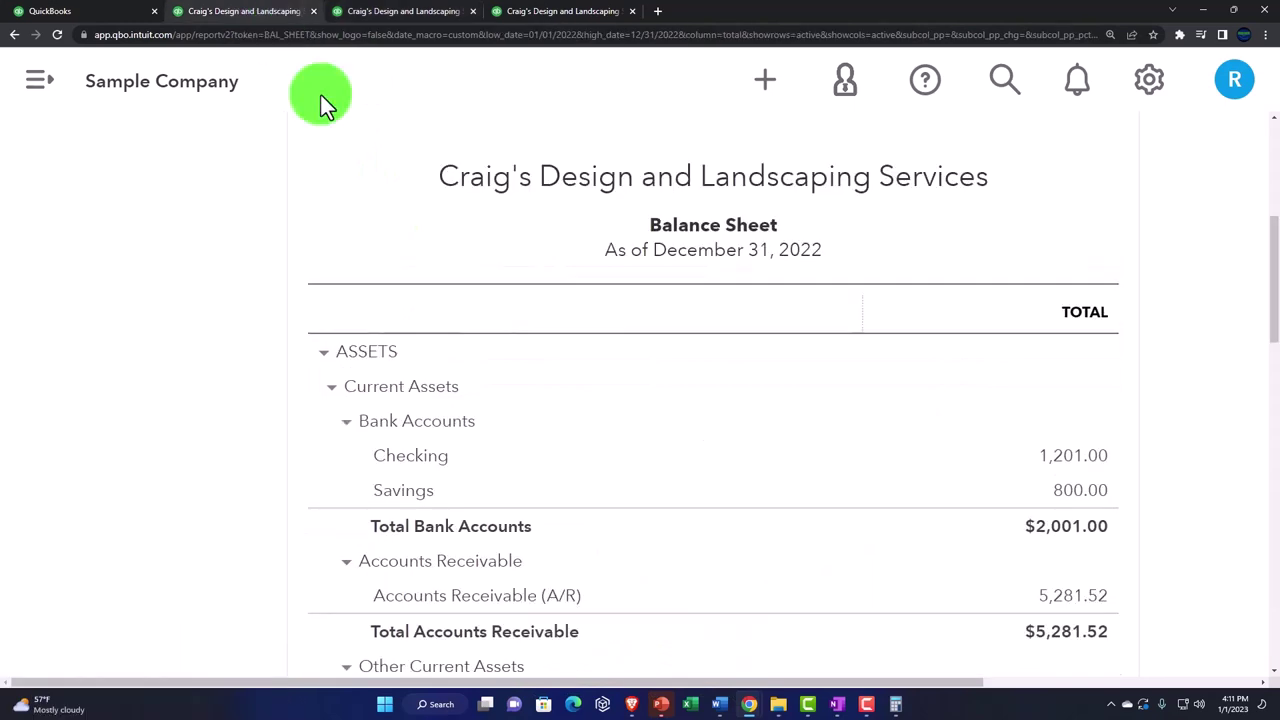
pyautogui.click(606, 530)
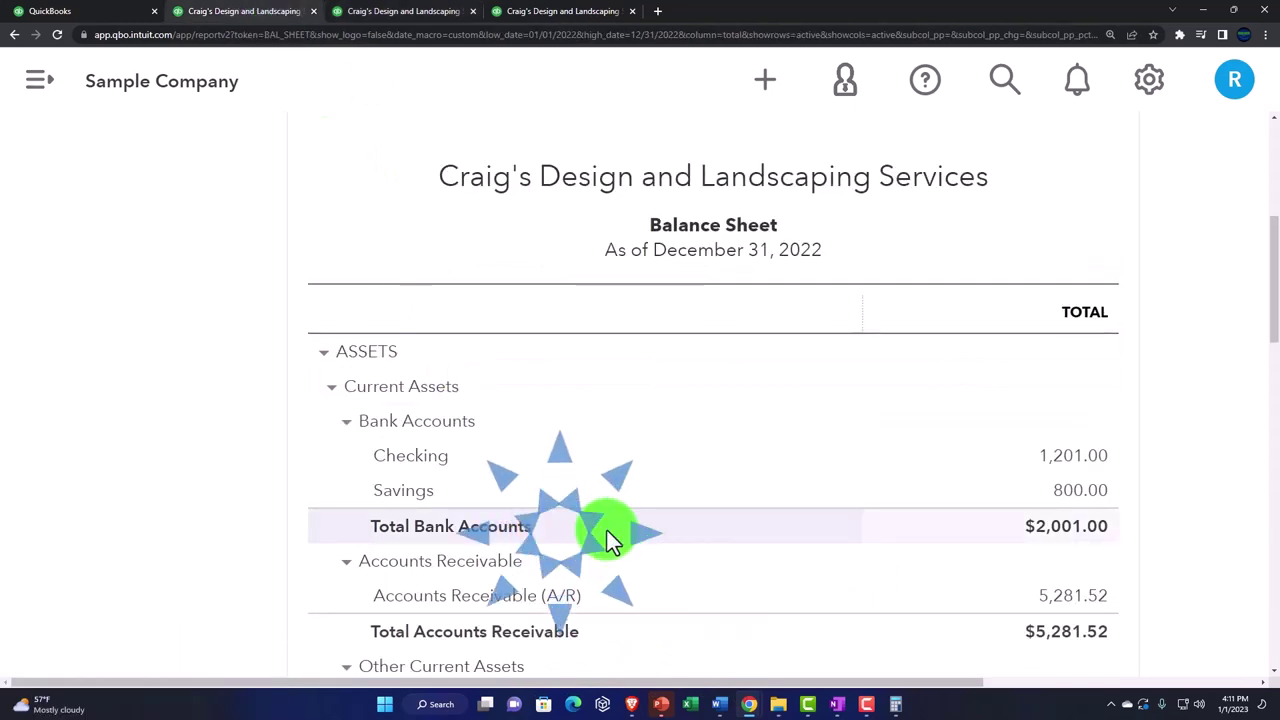
pyautogui.scroll(5, 606, 529)
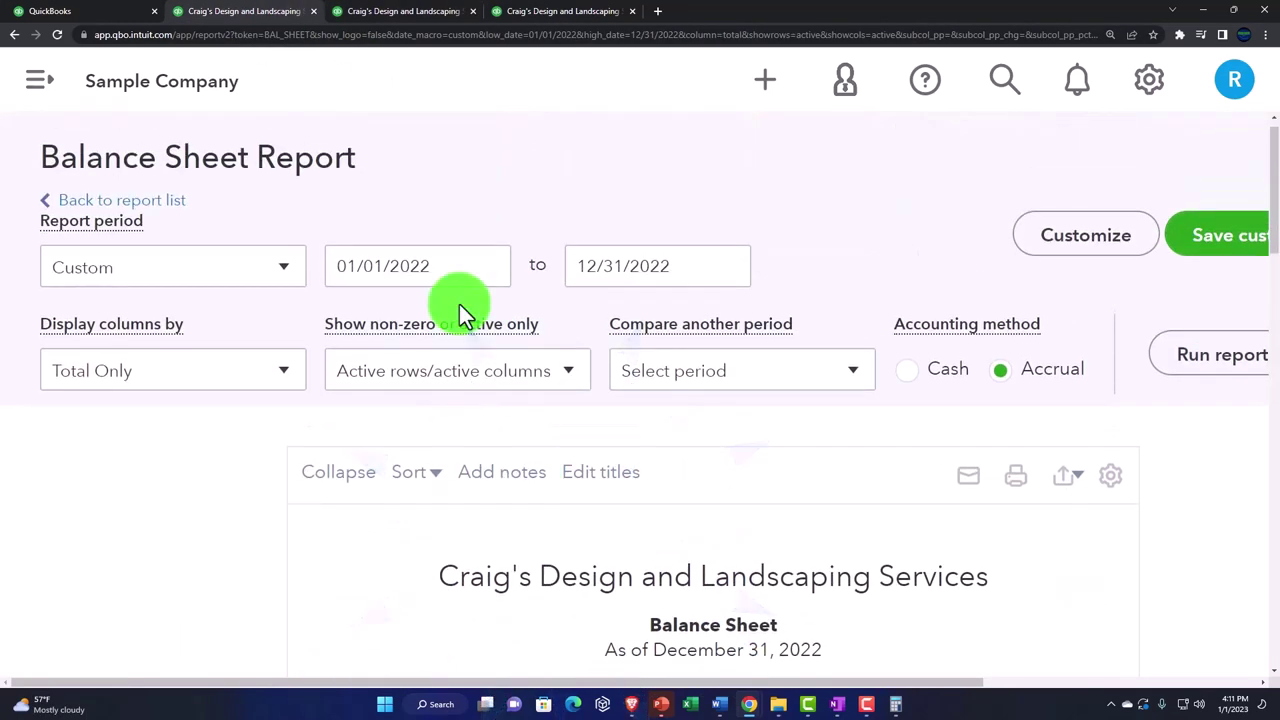
# Compare the balance sheet against Previous period (December 31, 2021) with a $ change column.
pyautogui.click(484, 378)
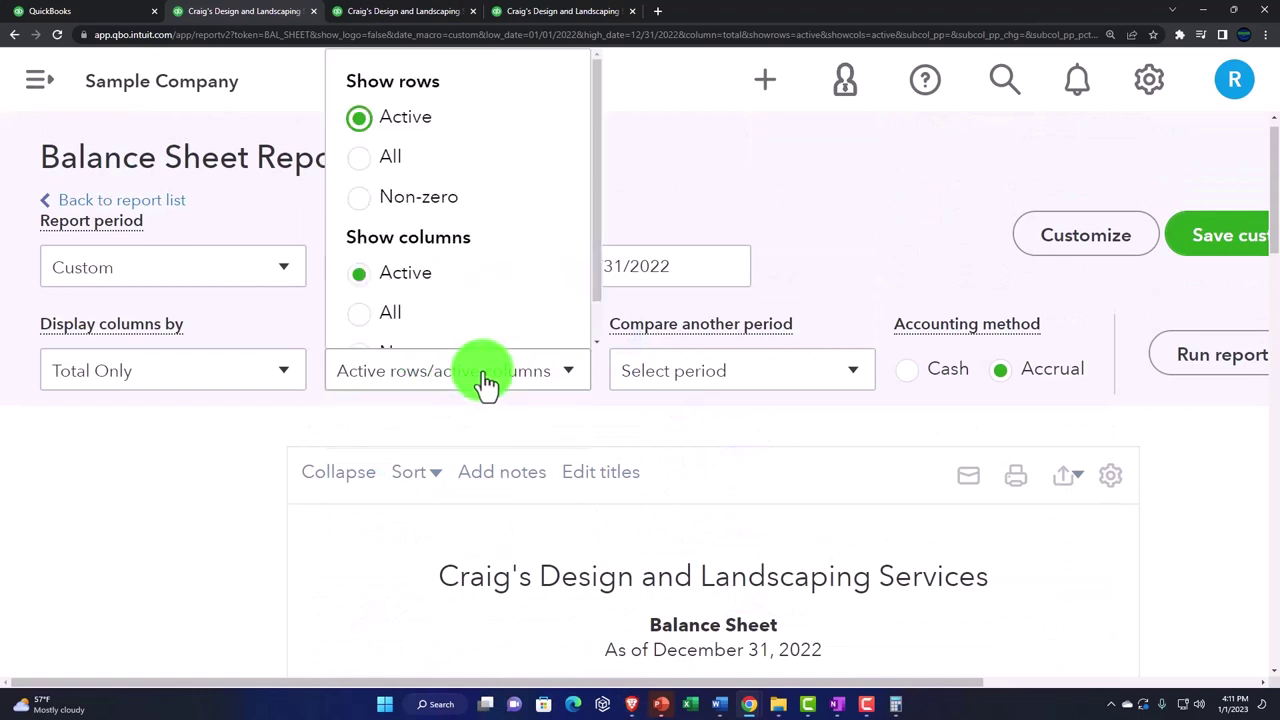
pyautogui.click(710, 382)
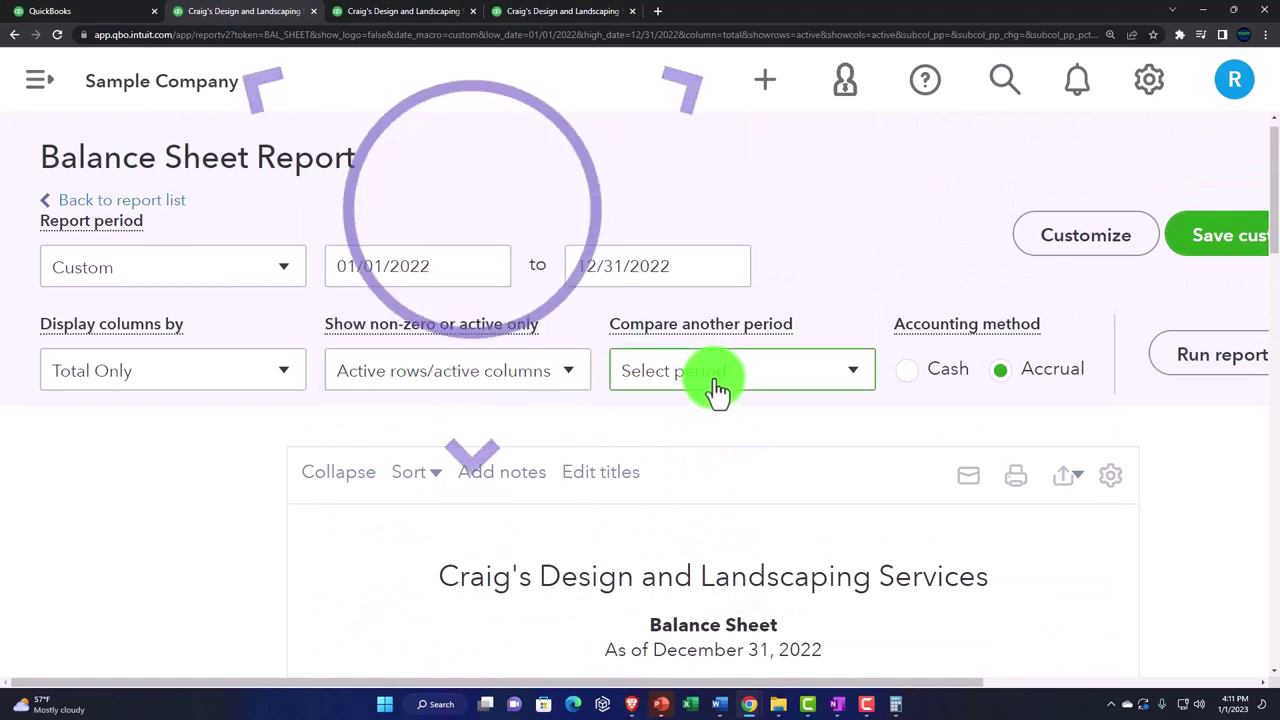
pyautogui.click(845, 375)
pyautogui.click(644, 96)
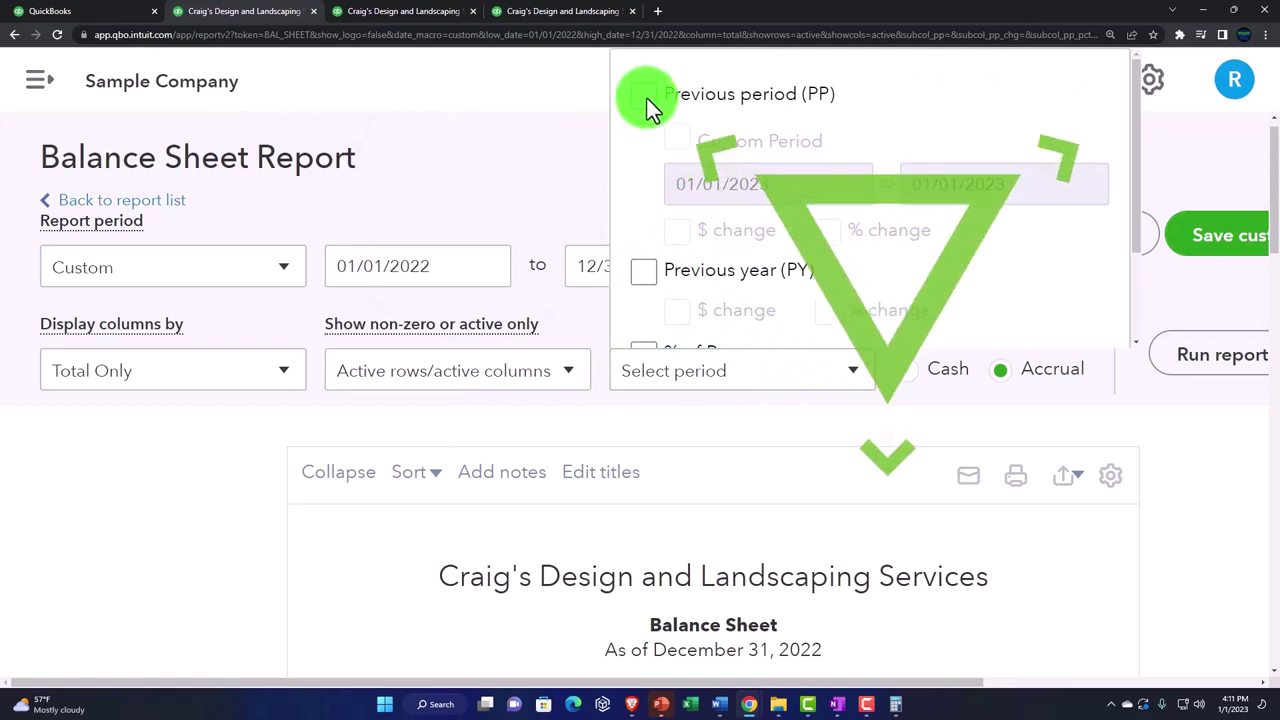
pyautogui.click(1208, 368)
pyautogui.scroll(-3, 1205, 362)
pyautogui.scroll(-1, 1152, 400)
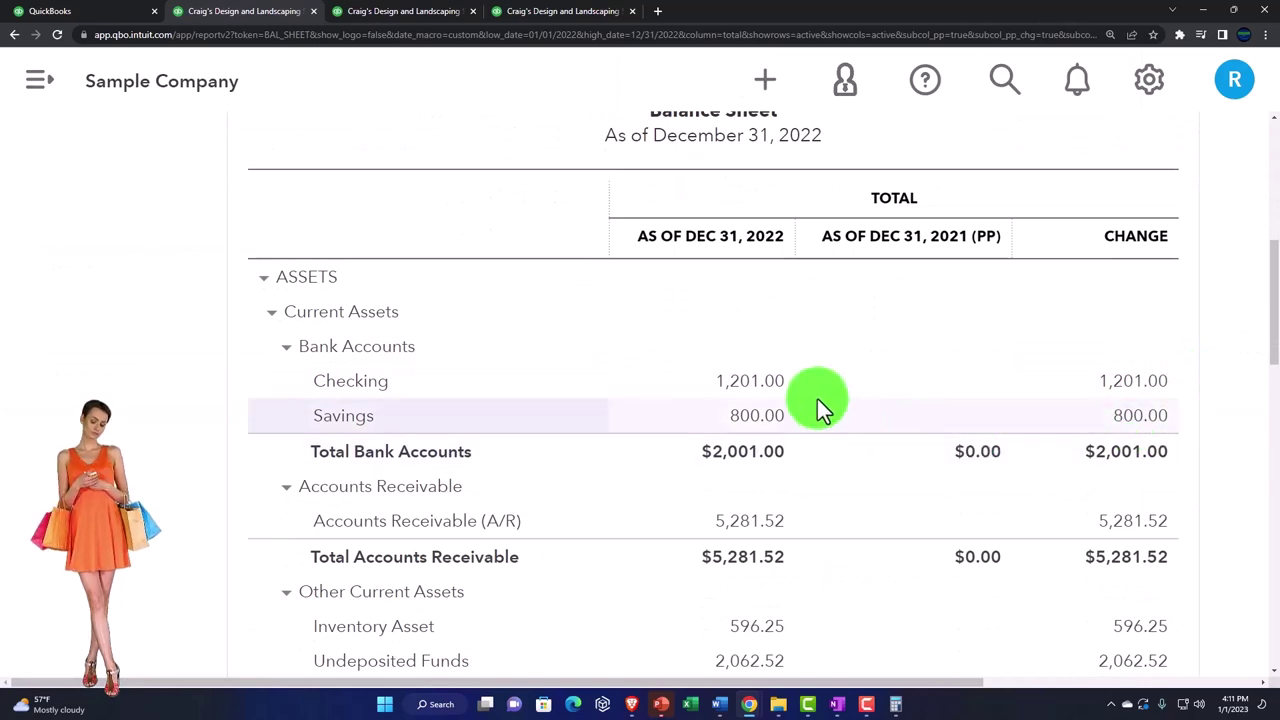
pyautogui.click(748, 386)
pyautogui.scroll(-3, 760, 400)
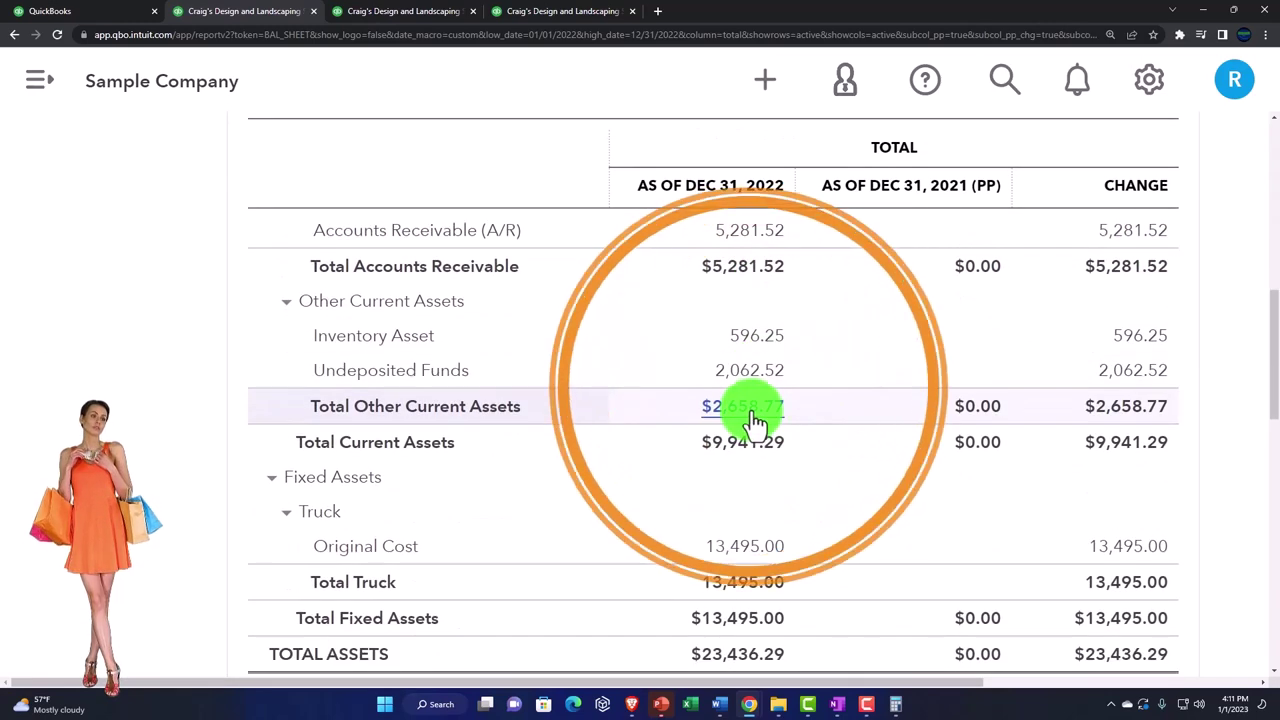
pyautogui.scroll(-1, 755, 420)
pyautogui.scroll(2, 755, 420)
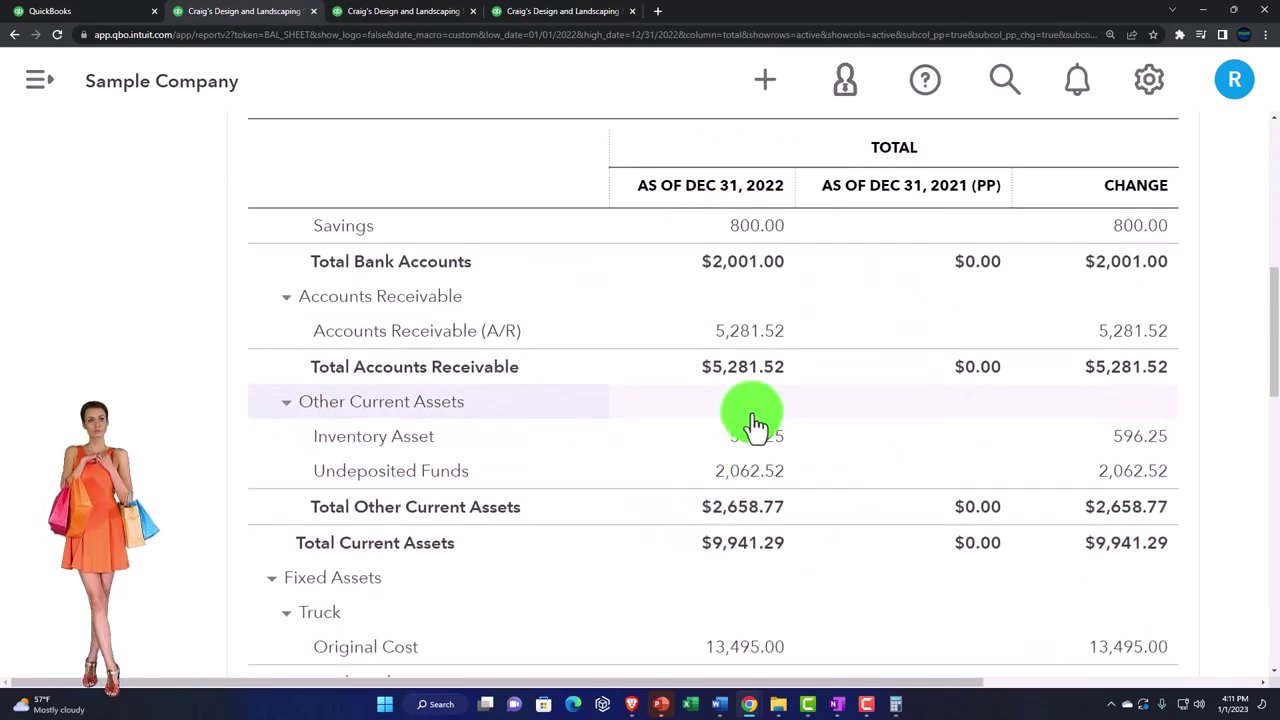
pyautogui.scroll(1, 755, 420)
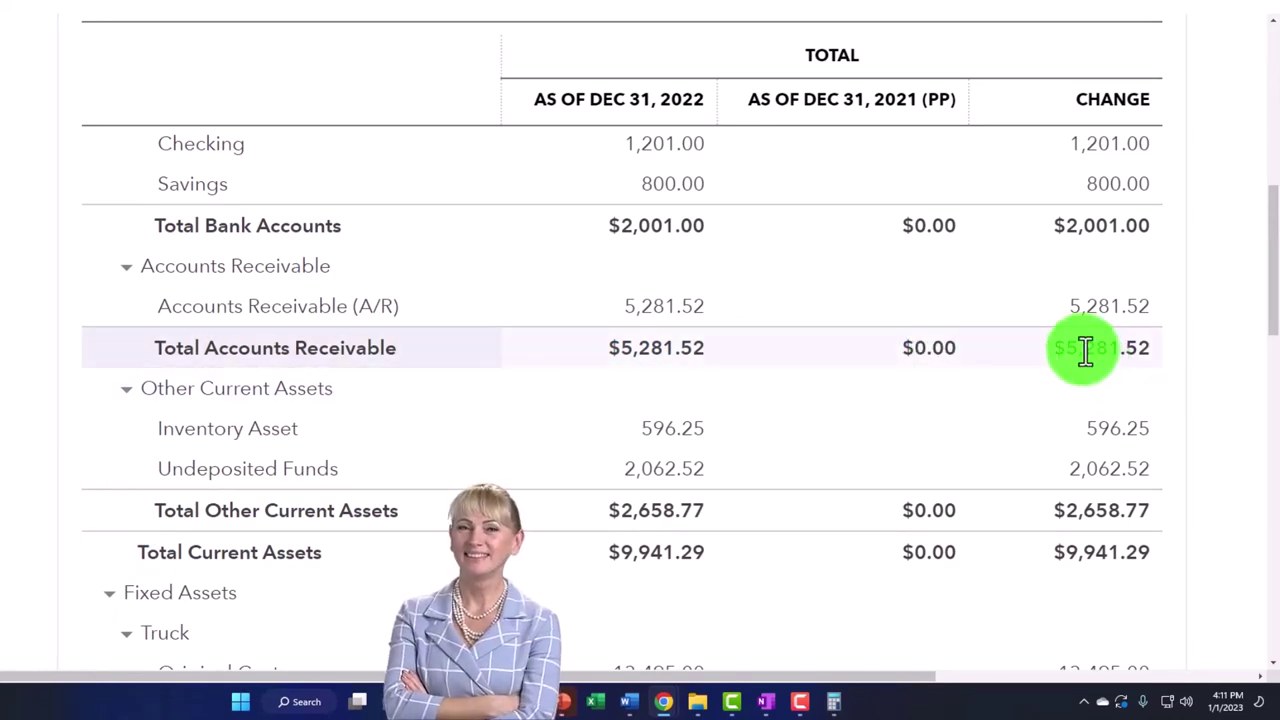
pyautogui.click(765, 362)
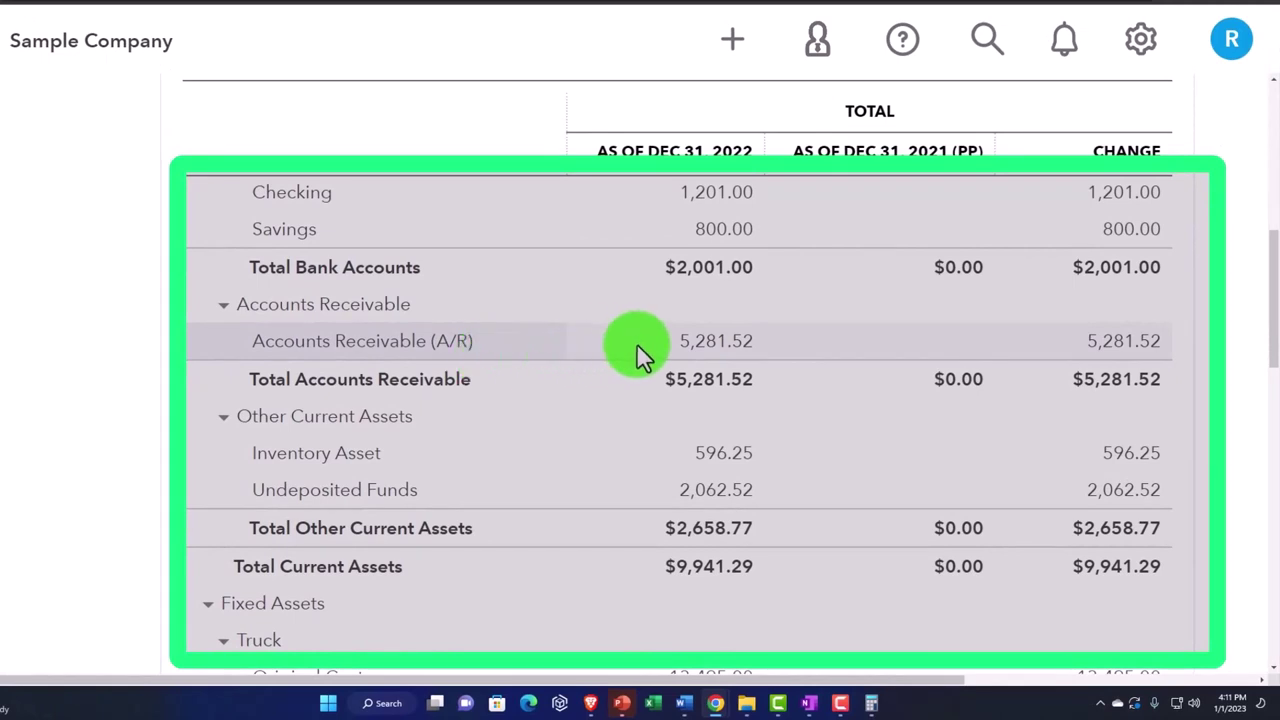
# Return to the cash flow statement showing Loan Payable 4,000.00 and Mastercard 157.72 adjustments.
pyautogui.scroll(-2, 636, 343)
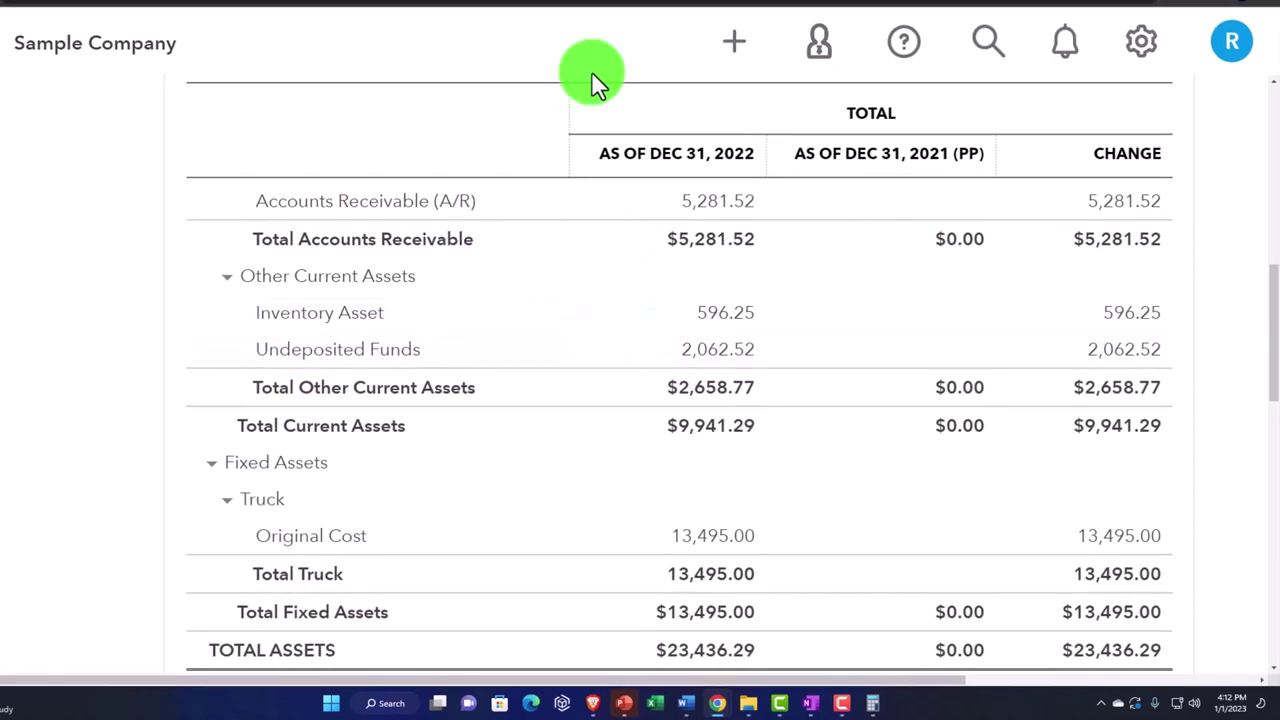
pyautogui.click(556, 14)
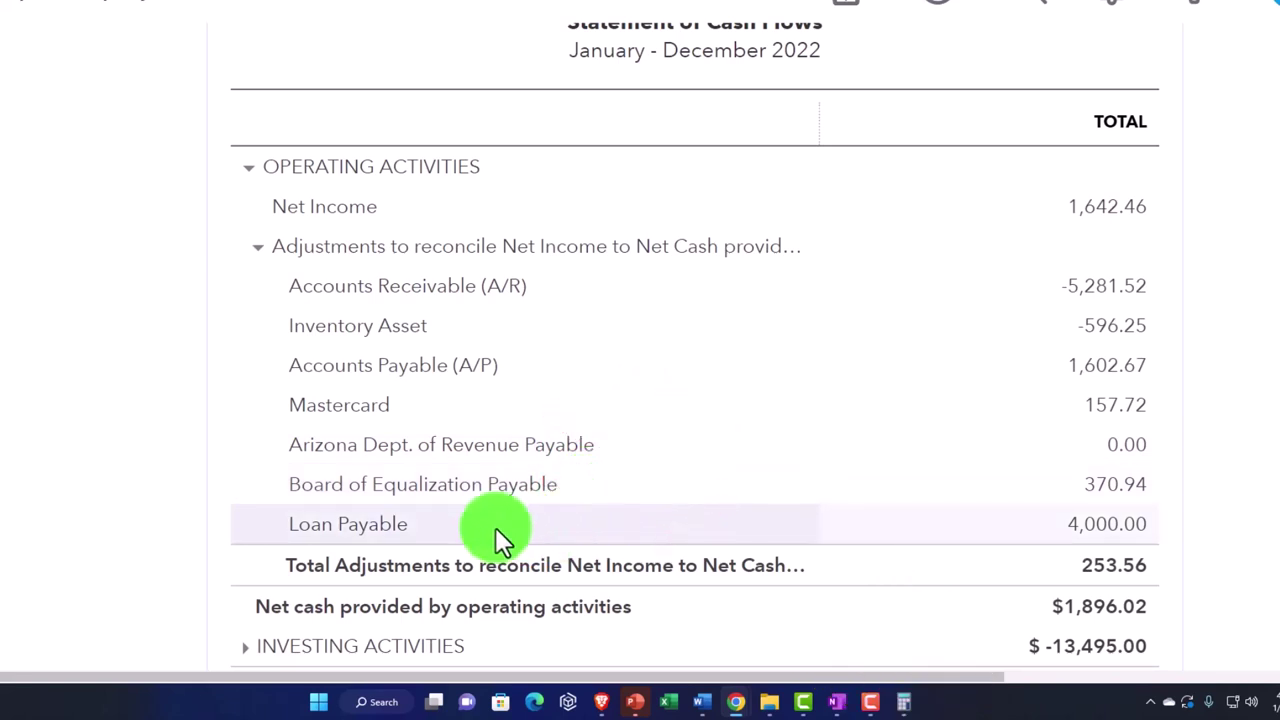
pyautogui.scroll(-2, 470, 526)
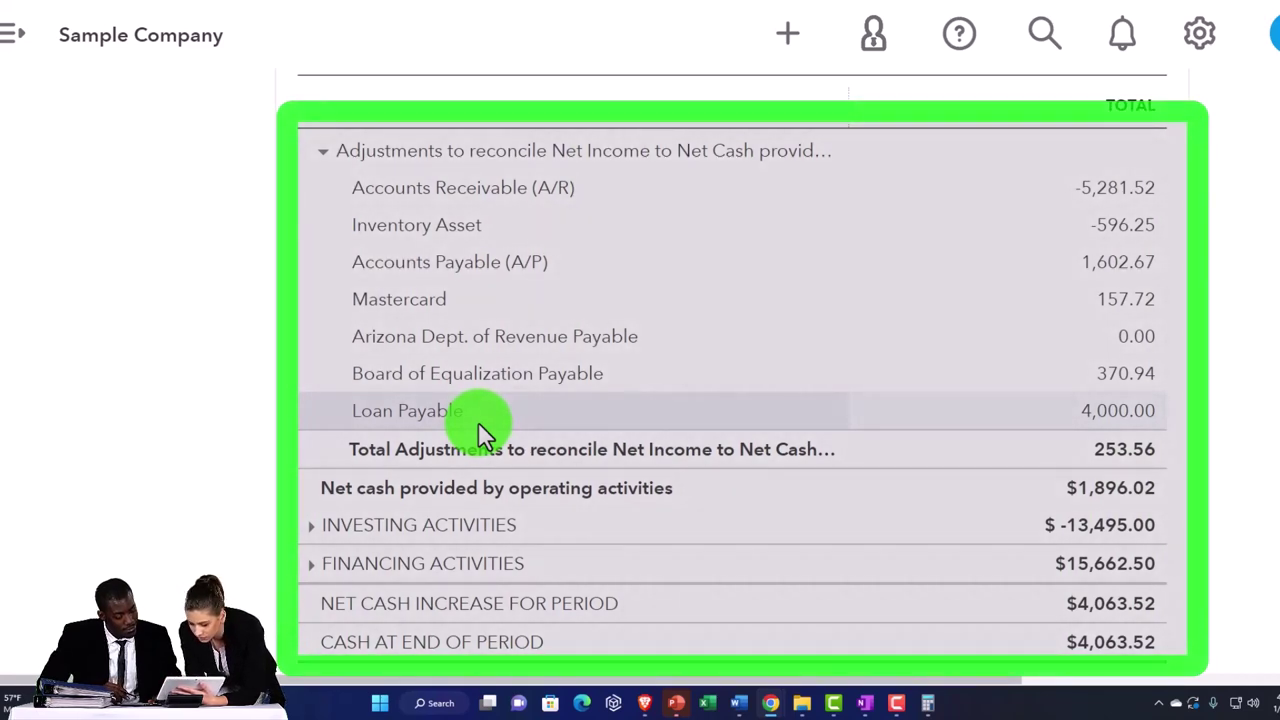
pyautogui.scroll(-1, 1024, 638)
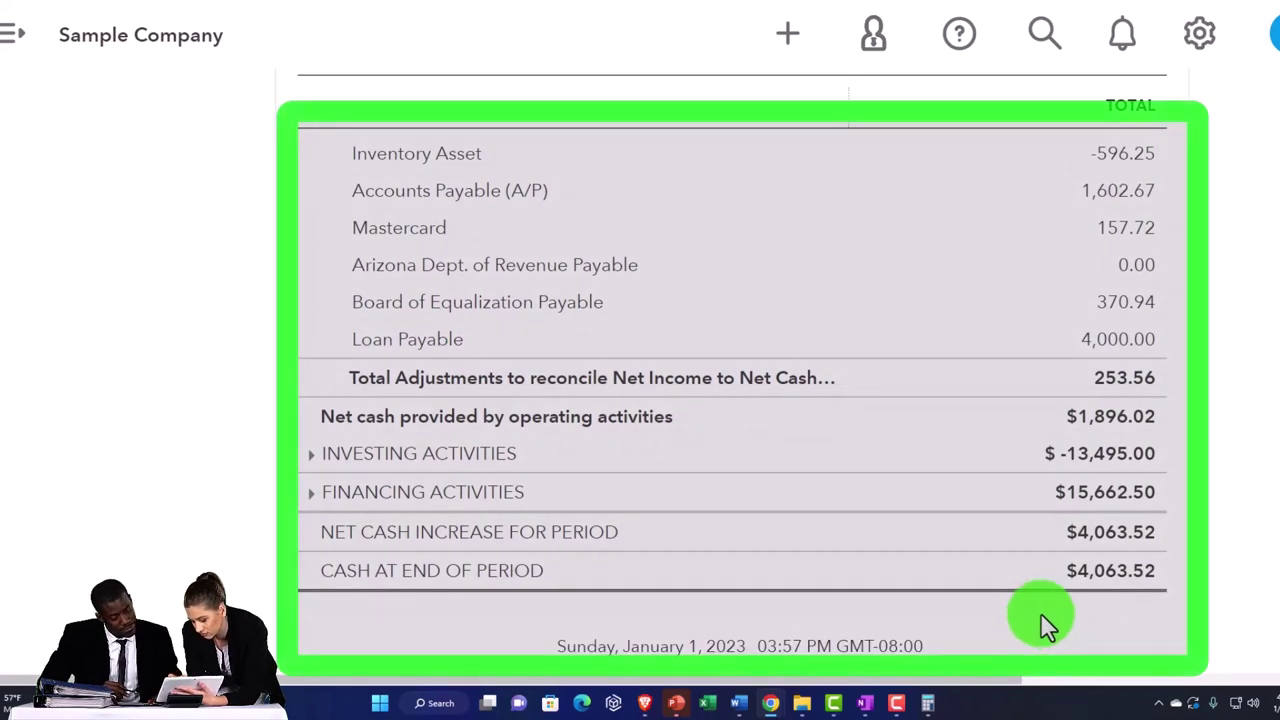